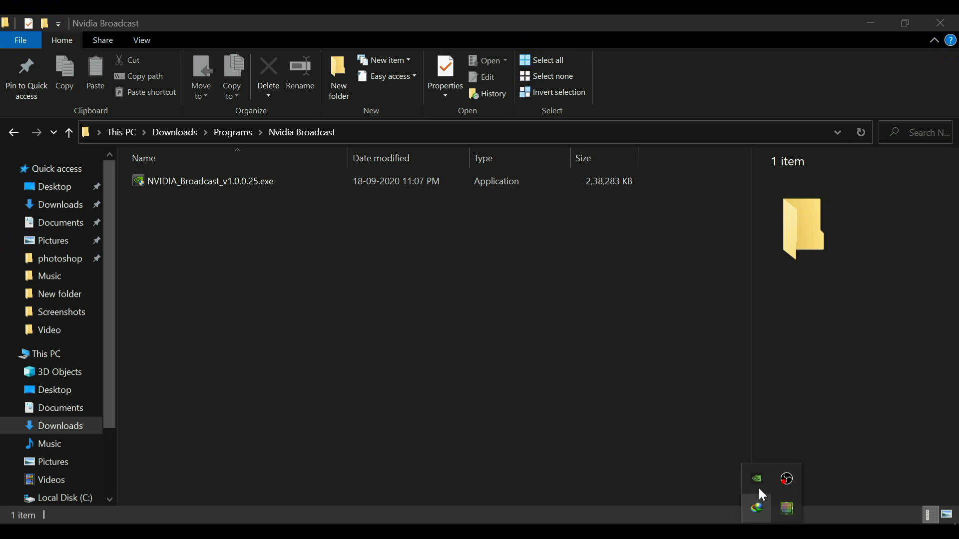
Check the graphics card and driver version in the NVIDIA Control Panel's System Information, and close that information.
right_click(759, 485)
click(799, 427)
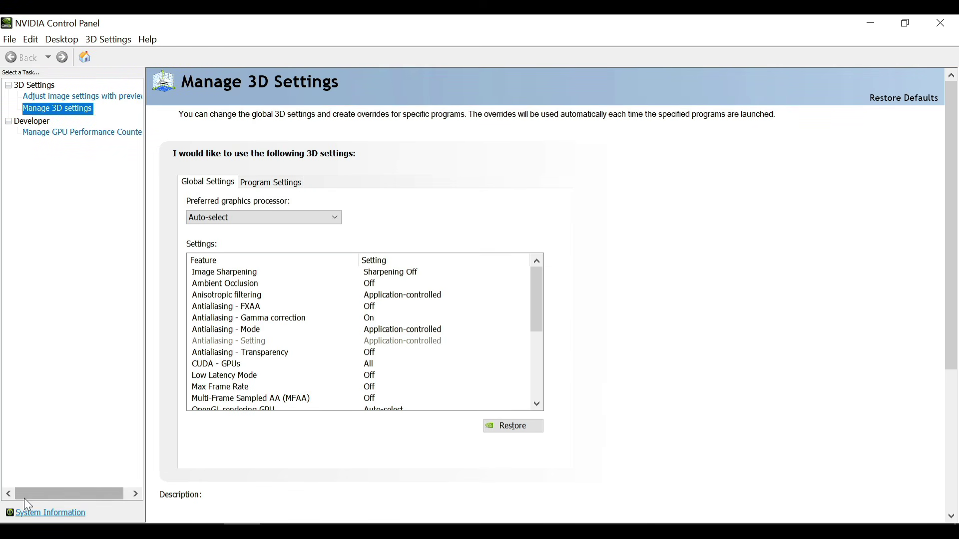
click(61, 517)
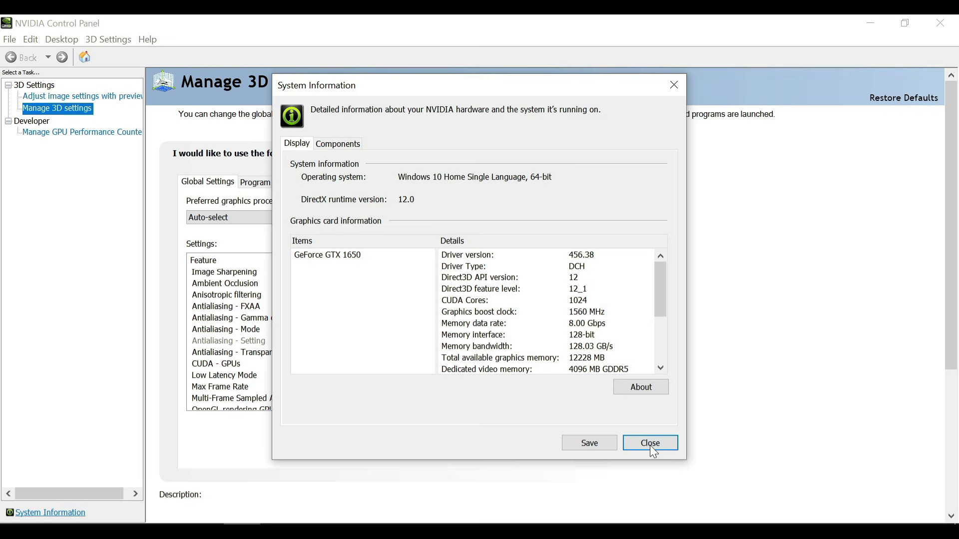
click(650, 446)
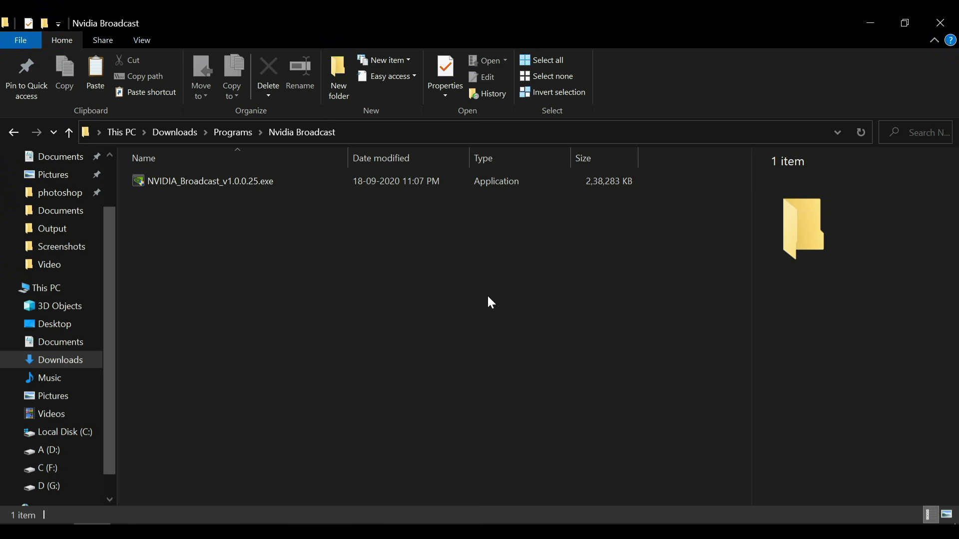
Extract NVIDIA_Broadcast_v1.0.0.25.exe with WinRAR into a subfolder named NVIDIA_Broadcast_v1.0.0.25.
right_click(310, 178)
click(245, 180)
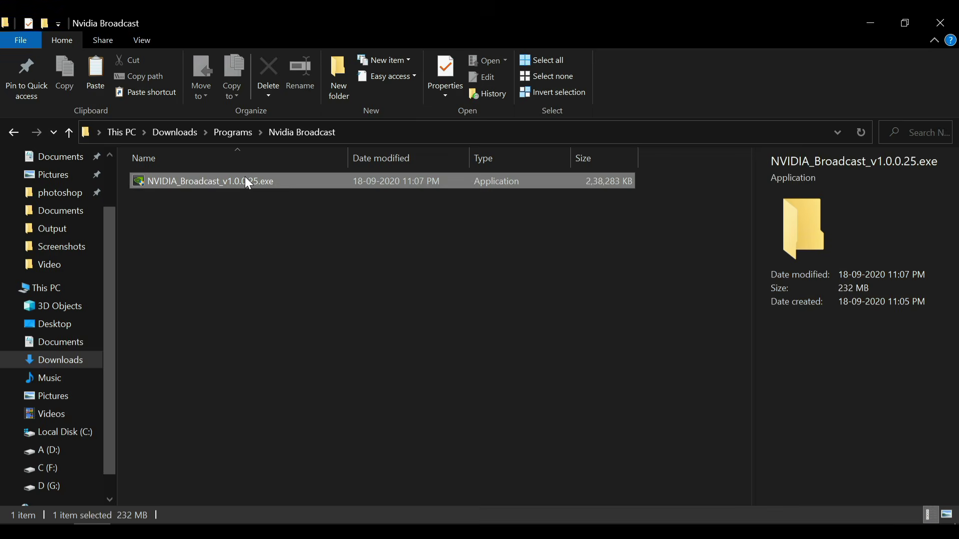
right_click(245, 180)
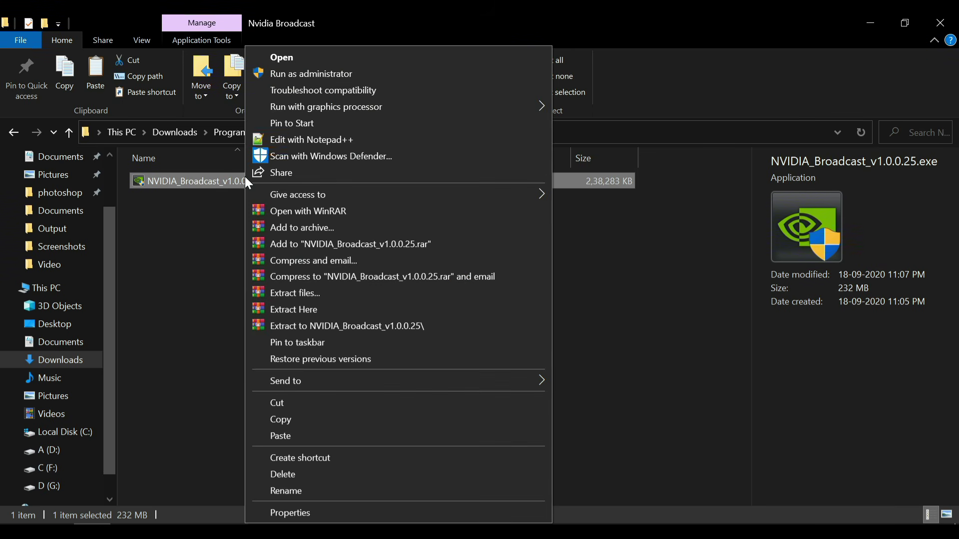
click(385, 325)
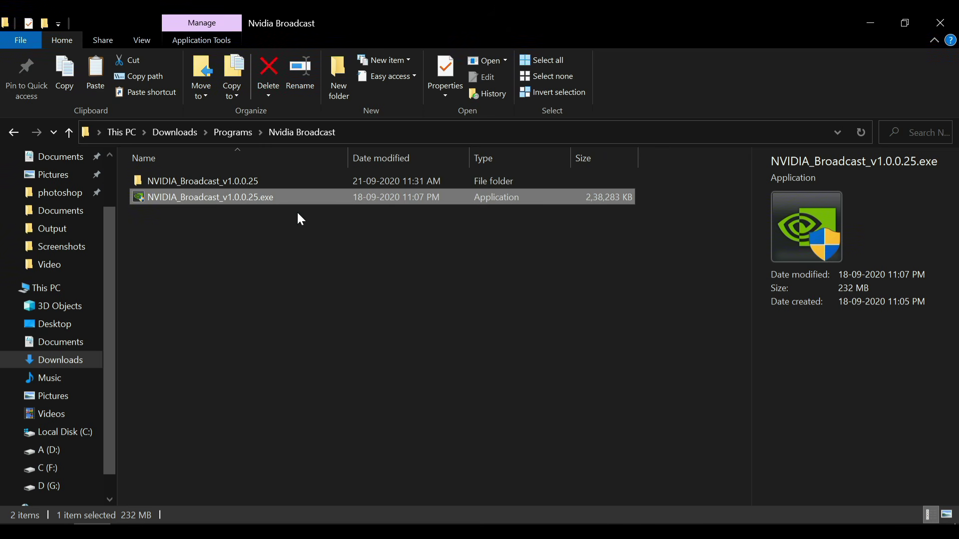
Open setup.cfg from the extracted NVIDIA_Broadcast_v1.0.0.25 folder for editing in Notepad++.
double_click(262, 180)
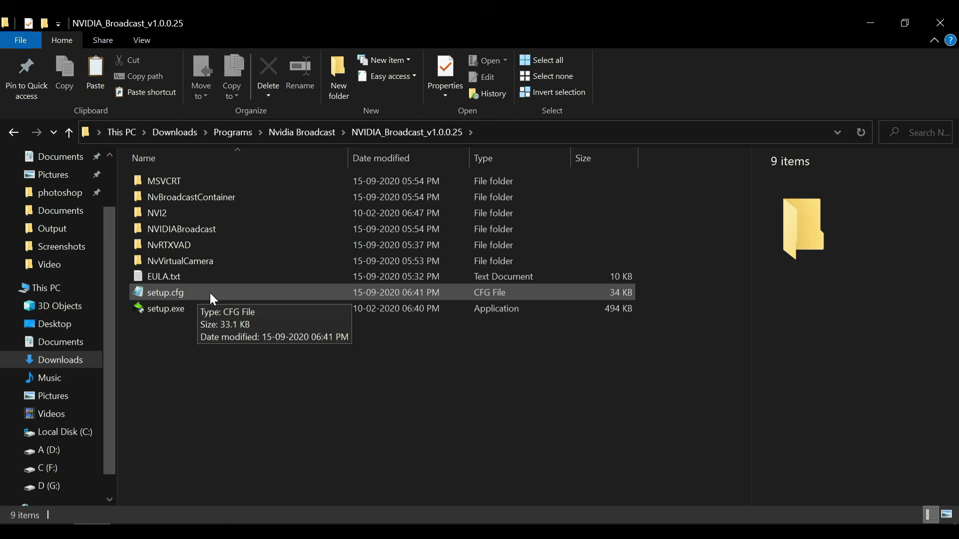
right_click(191, 293)
right_click(164, 284)
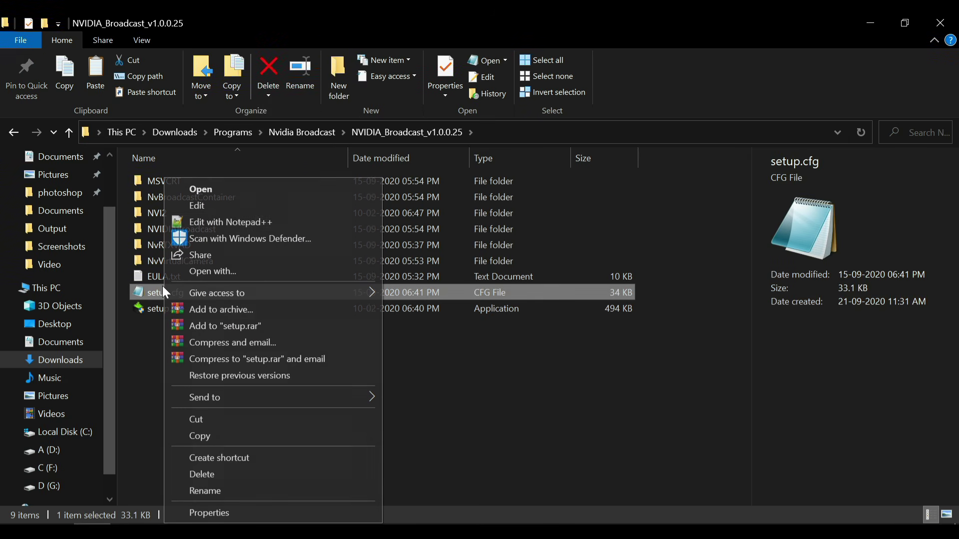
click(218, 222)
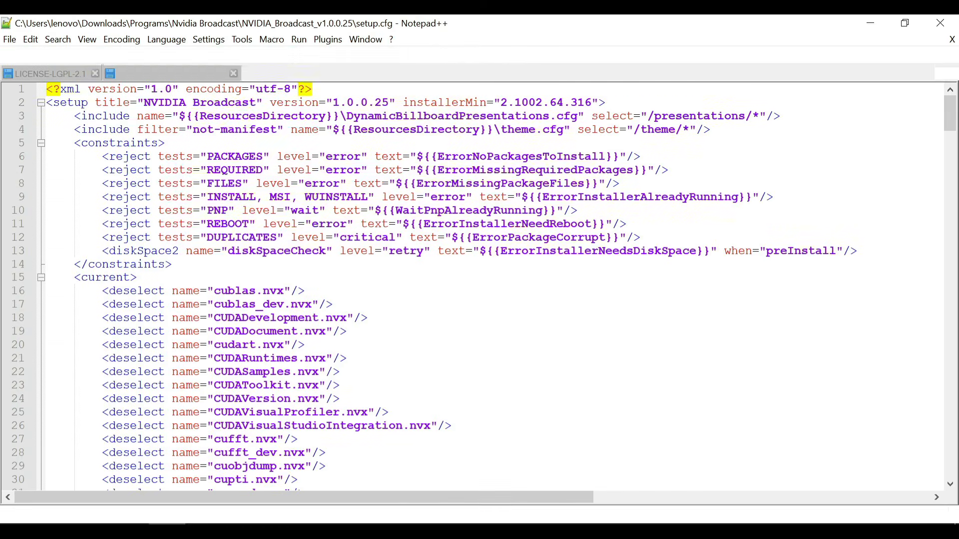
Set the level of the NvBroadcastSupportCheck constraint in the NvVirtualCamera sub-package to "warn".
scroll(479, 285, down, 15)
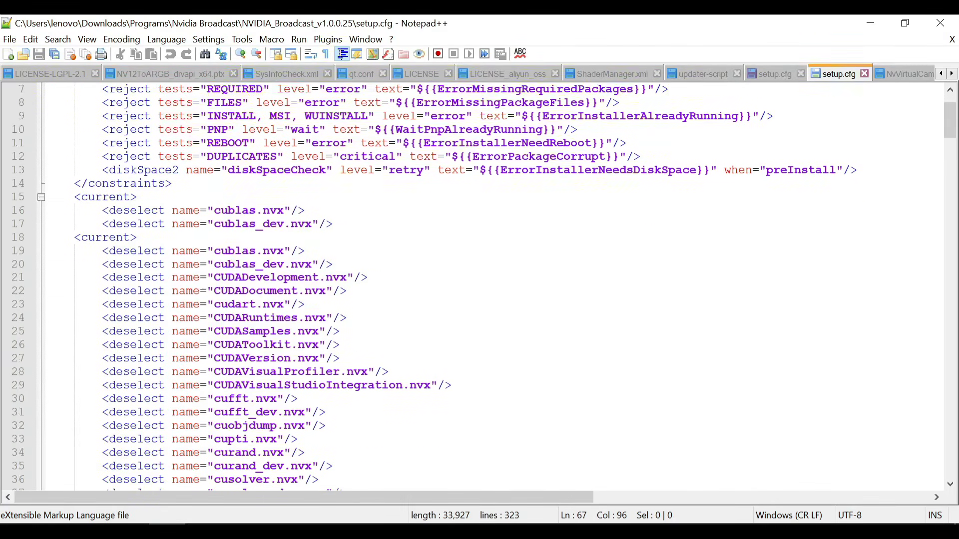
scroll(480, 284, down, 2)
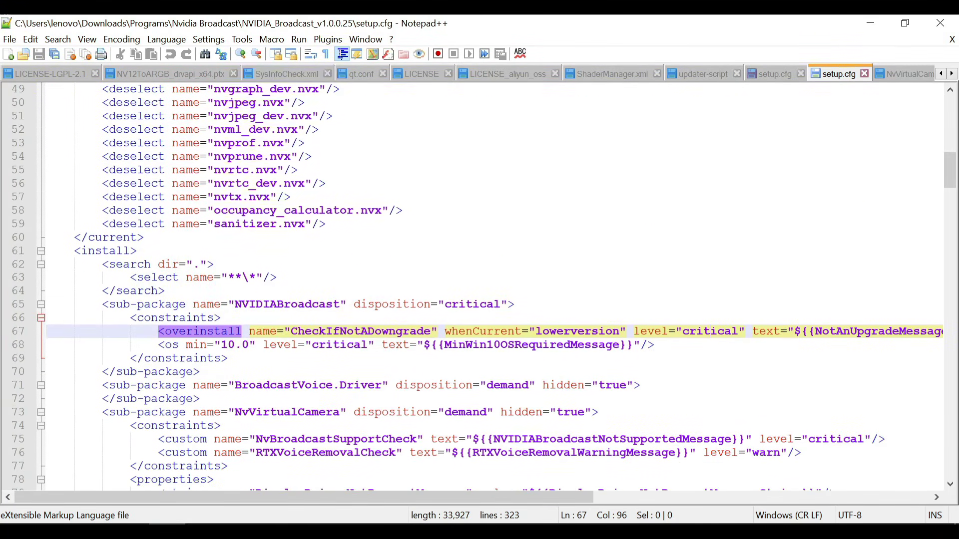
scroll(479, 284, down, 1)
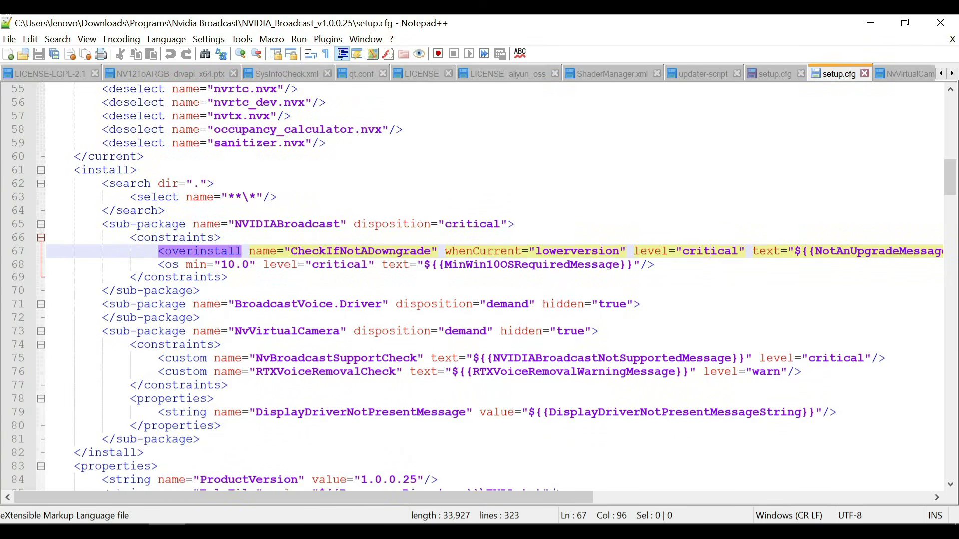
drag(808, 358, 865, 358)
text(war)
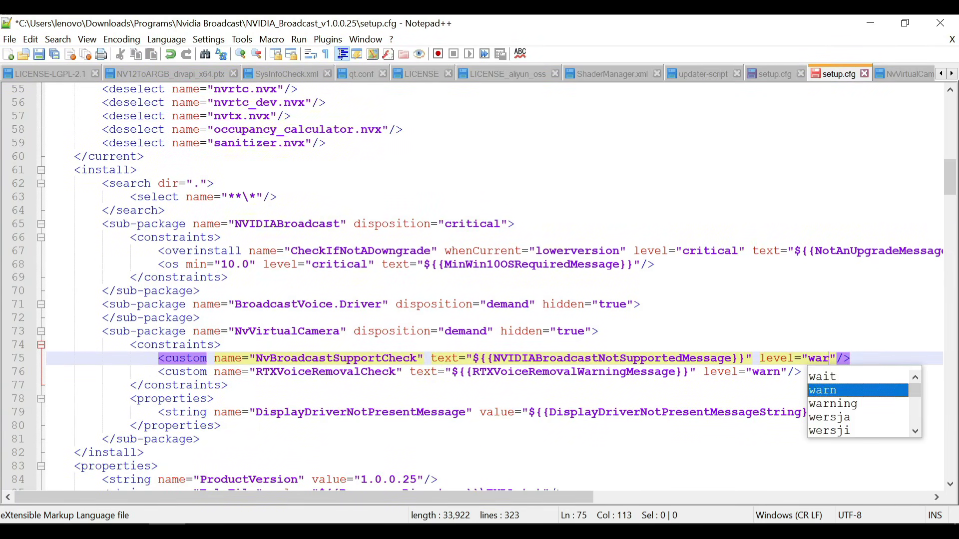
key(BackSpace)
text(n)
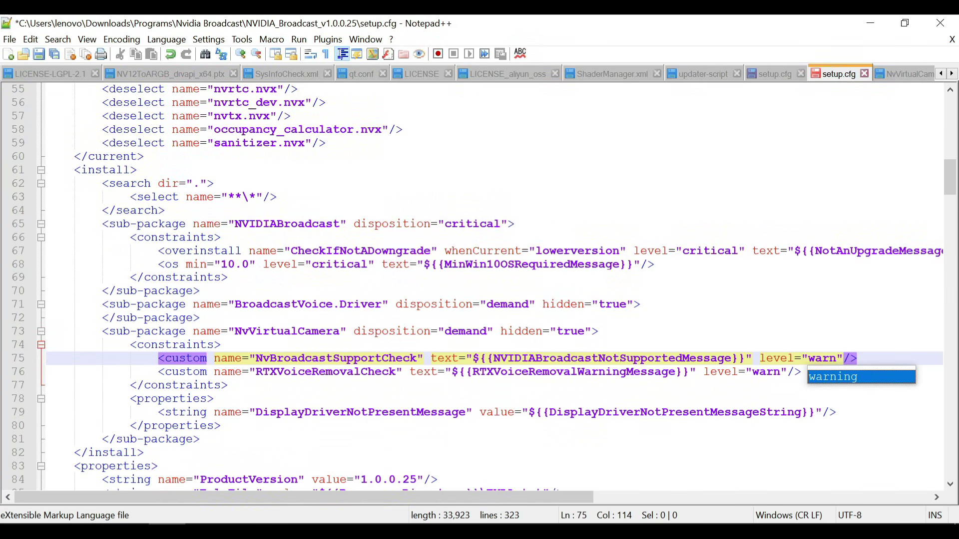
click(731, 359)
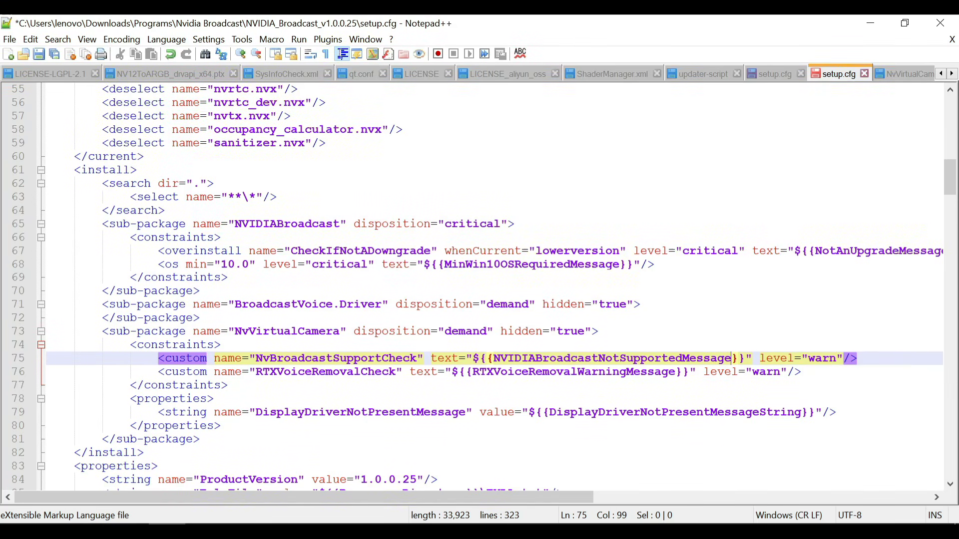
Set the SkipOptions value in the properties section of setup.cfg to "false".
scroll(480, 288, down, 3)
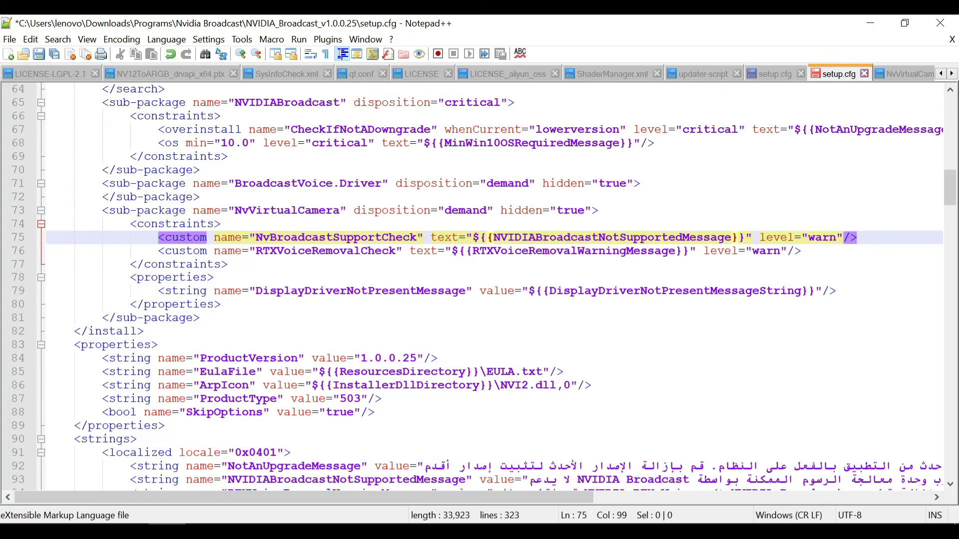
double_click(339, 412)
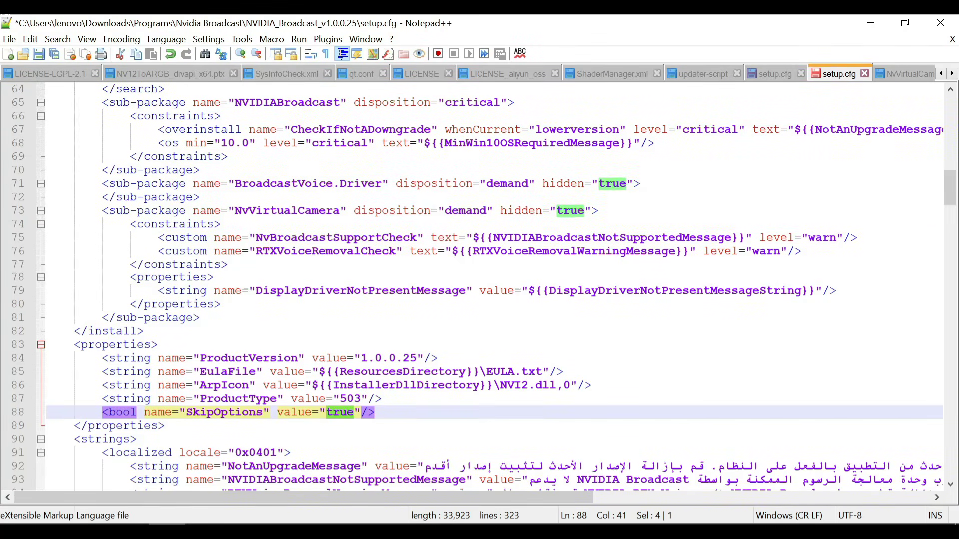
text(false)
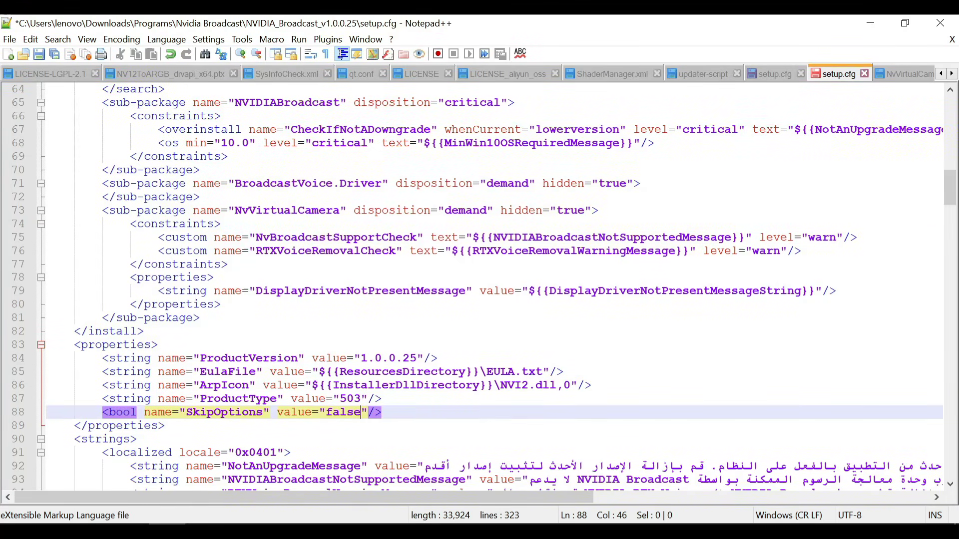
Set the level of the CheckIfNotADowngrade constraint in the NVIDIABroadcast sub-package to "warn", then save setup.cfg and close the editor.
scroll(479, 288, up, 6)
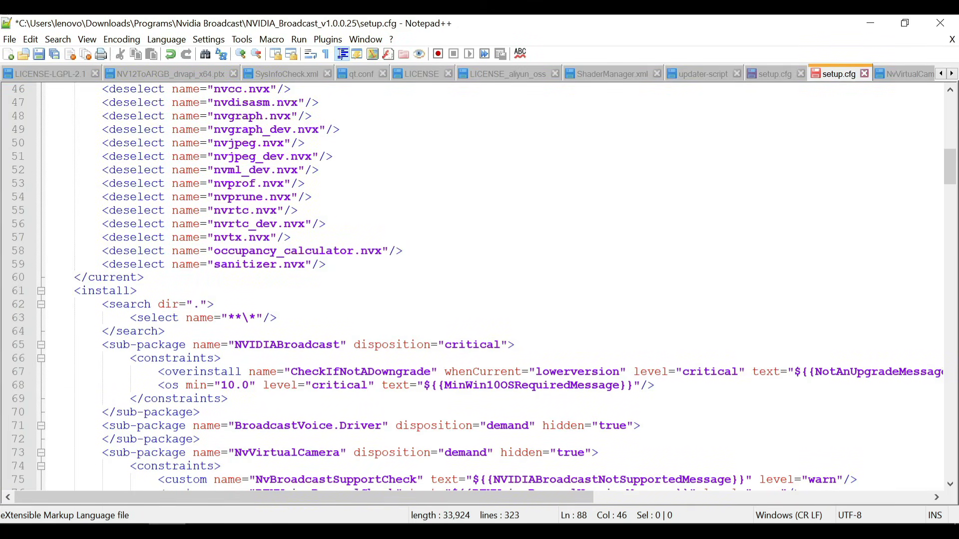
drag(738, 372, 685, 372)
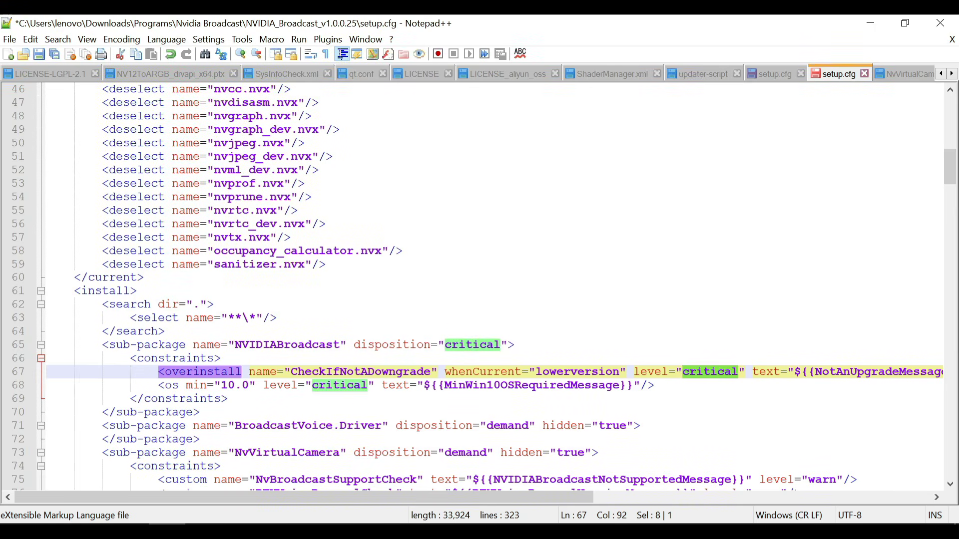
text(warn)
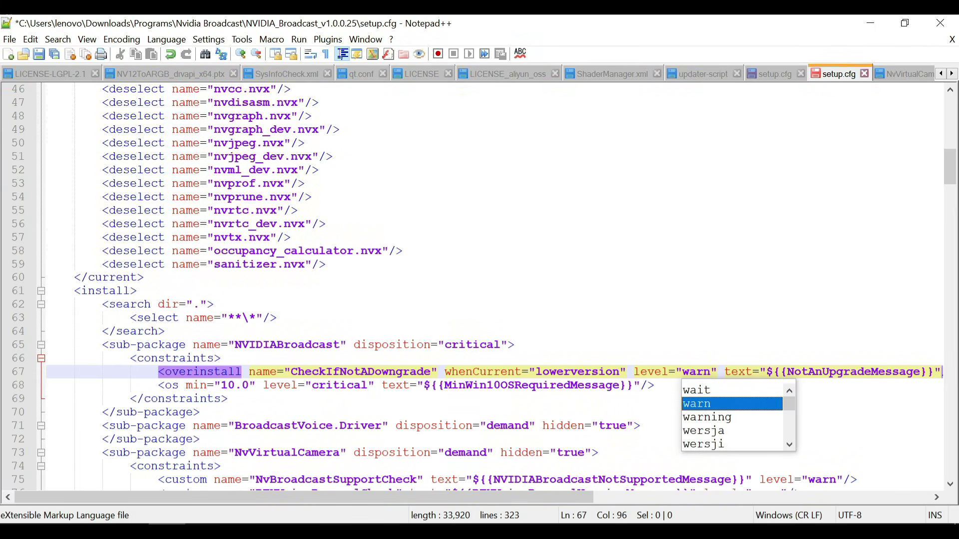
key(Escape)
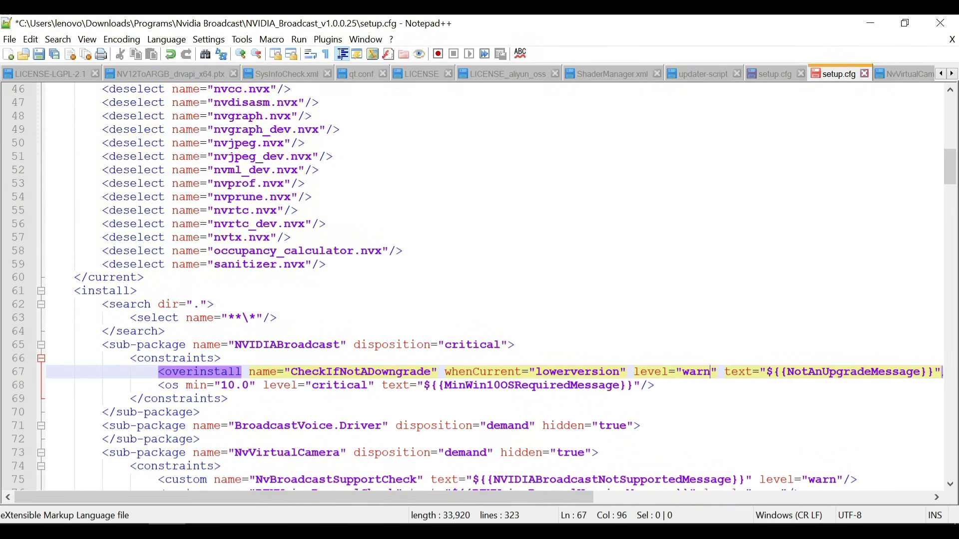
click(39, 54)
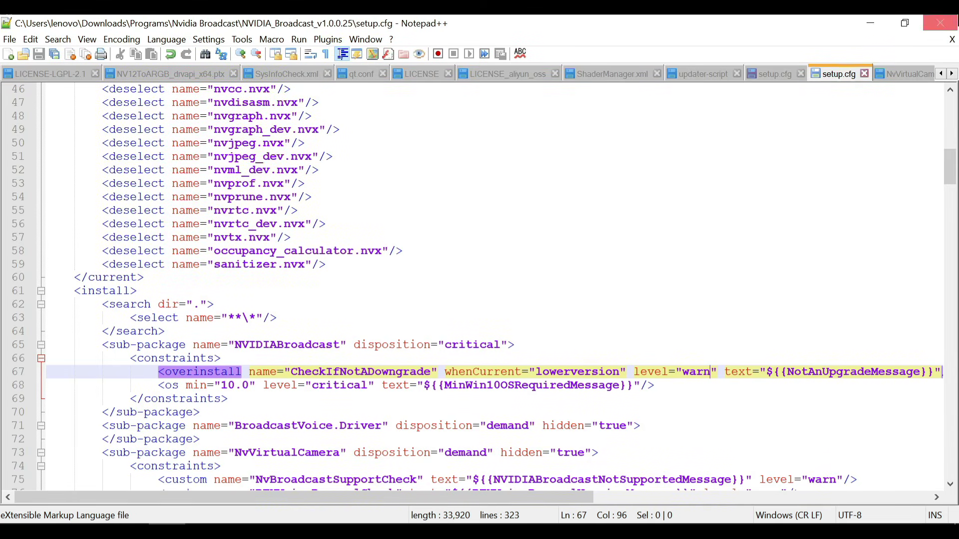
click(940, 23)
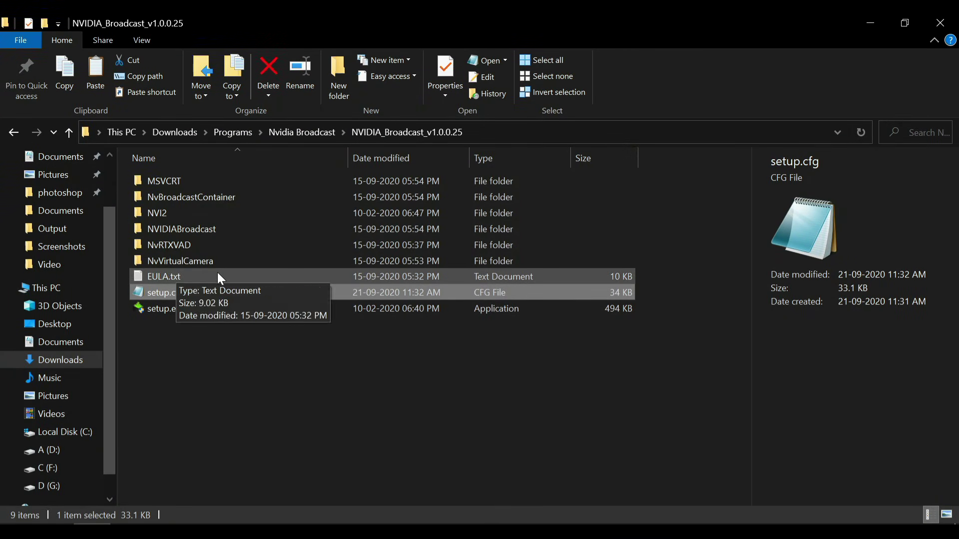
Open NvVirtualCamera.nvi from the NvVirtualCamera folder for editing in Notepad++.
double_click(275, 263)
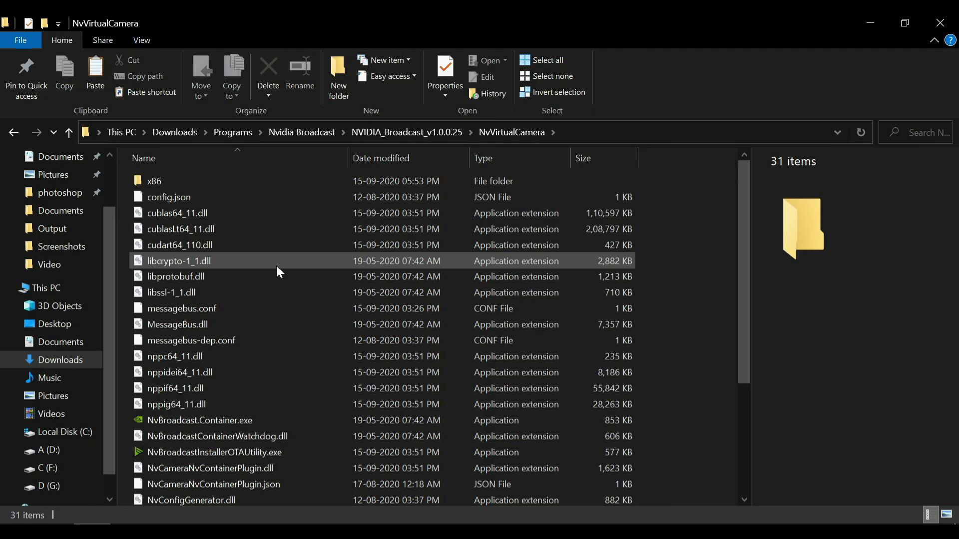
scroll(278, 266, down, 3)
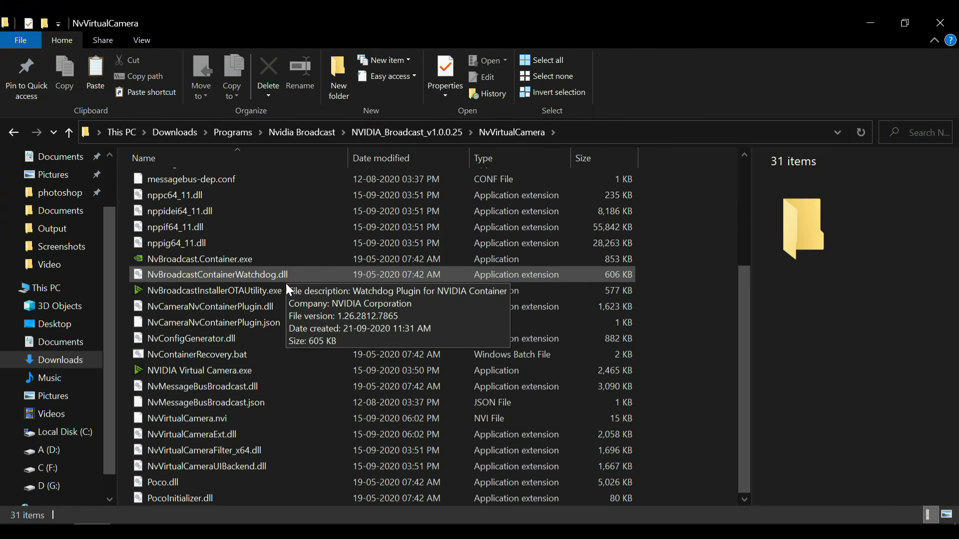
click(189, 419)
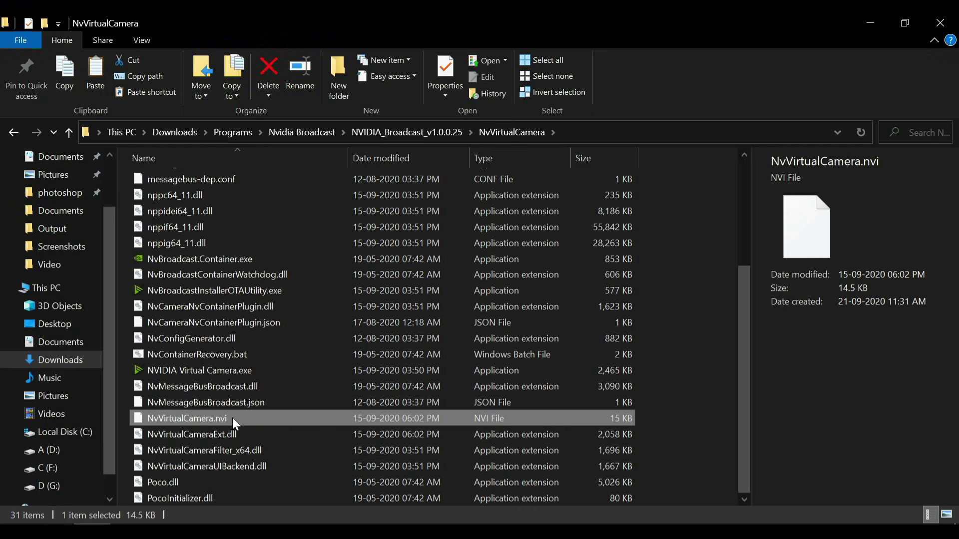
right_click(233, 423)
click(312, 133)
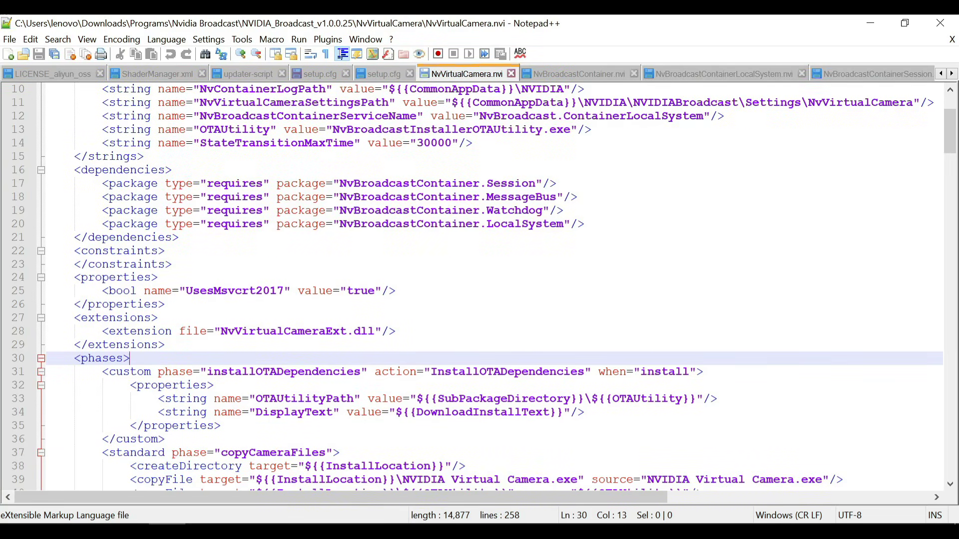
Delete the whole installOTADependencies custom block under phases, including the empty line it leaves.
scroll(479, 287, up, 3)
click(262, 183)
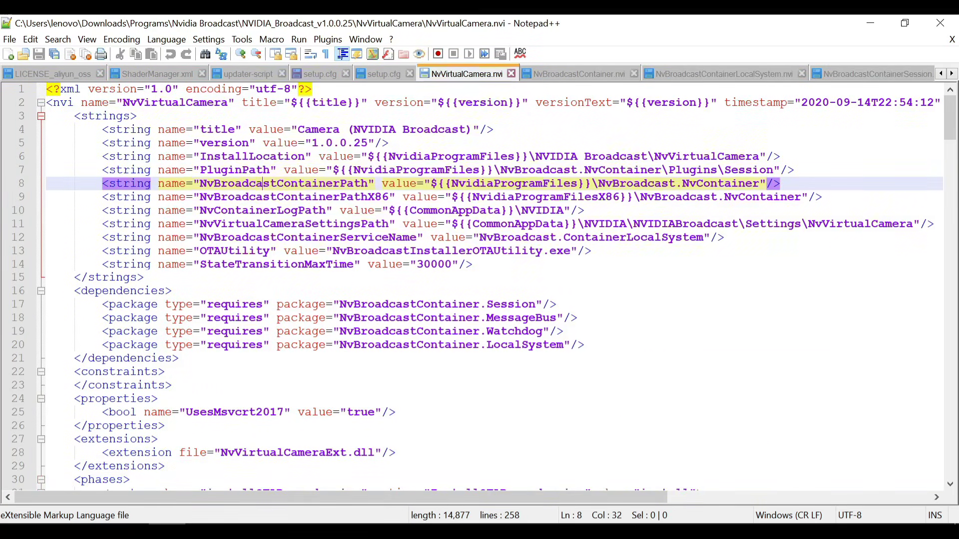
scroll(479, 287, down, 3)
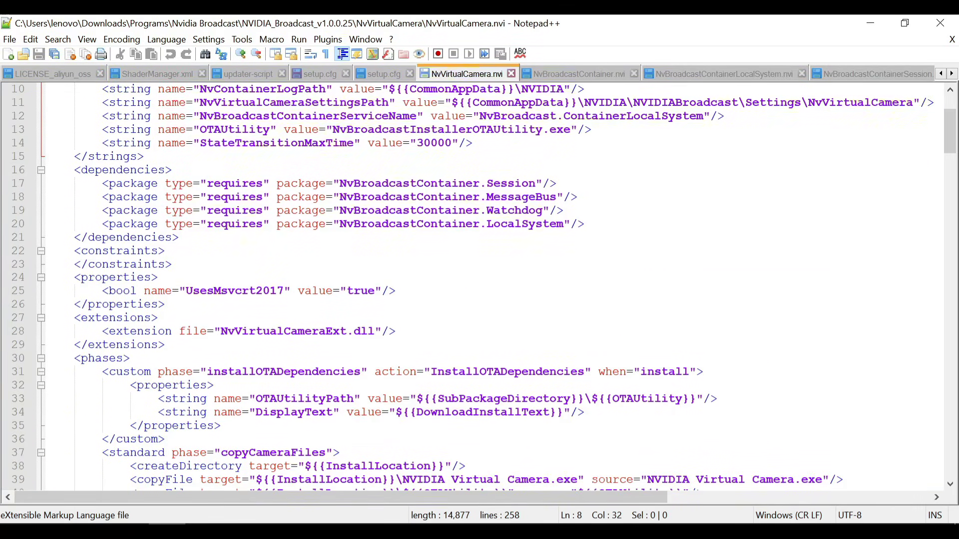
drag(103, 371, 164, 439)
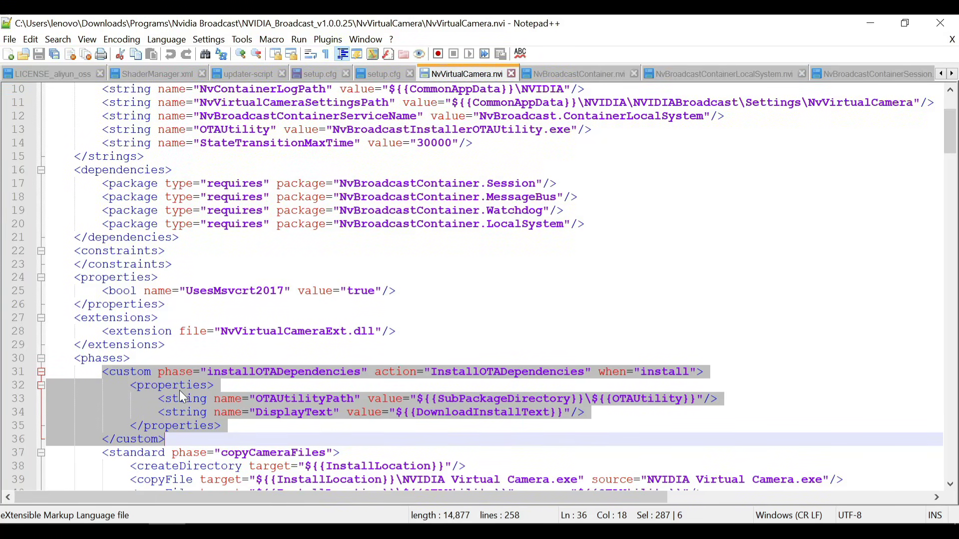
key(BackSpace)
key(BackSpace)
key(BackSpace)
key(BackSpace)
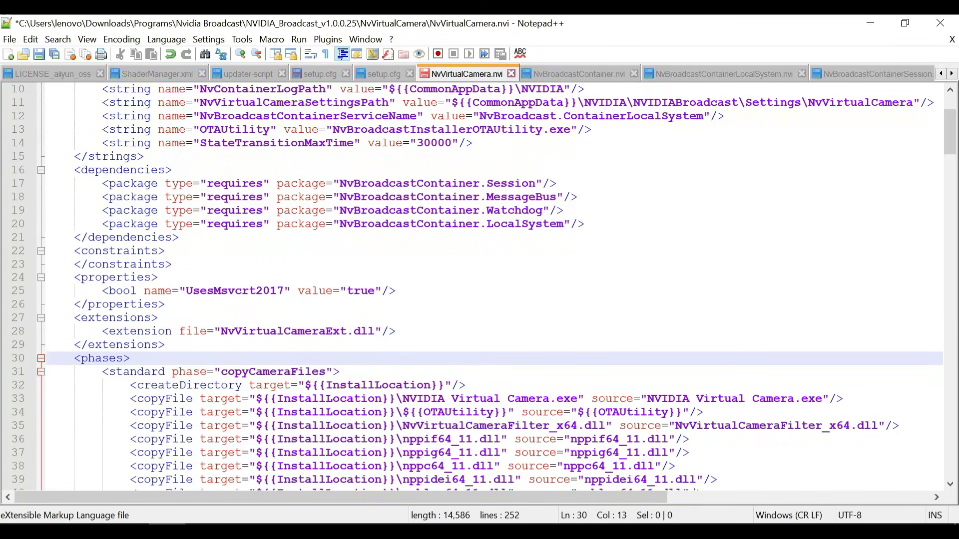
Save NvVirtualCamera.nvi, close the editor and go back to the NVIDIA_Broadcast_v1.0.0.25 folder.
click(40, 55)
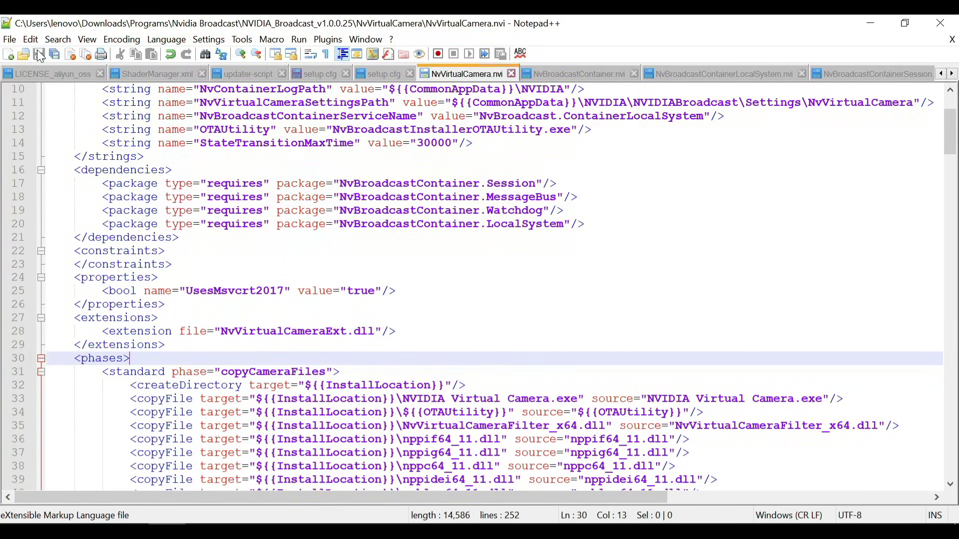
click(941, 23)
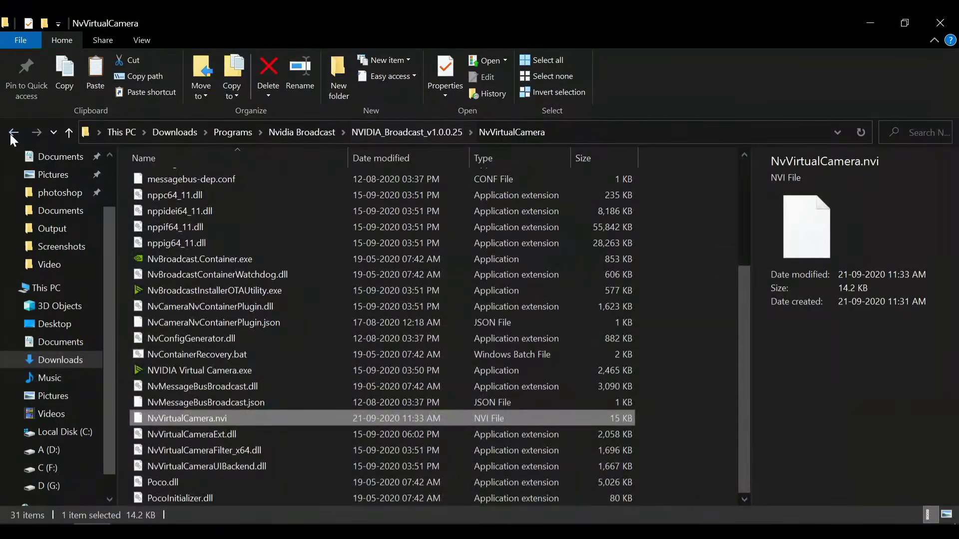
click(13, 132)
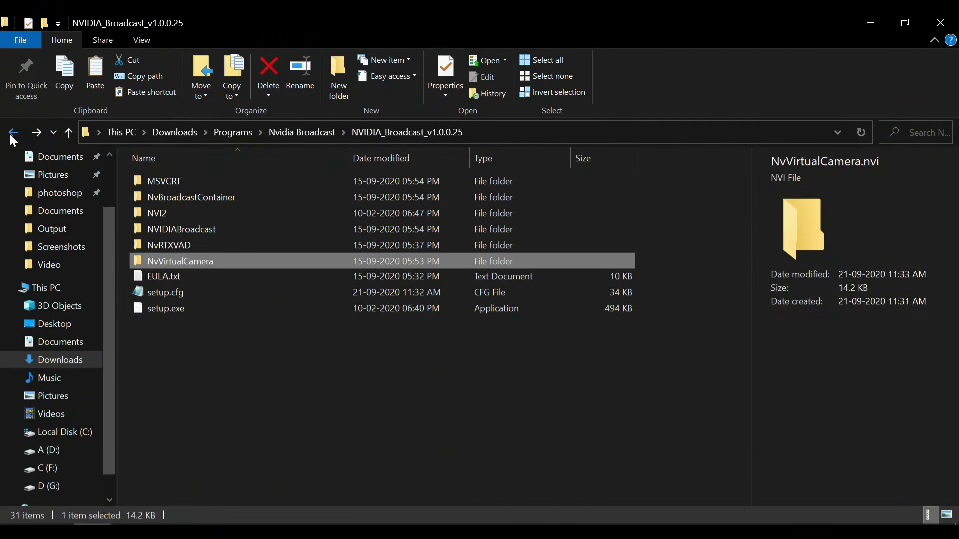
Run setup.exe from the NVIDIA_Broadcast_v1.0.0.25 folder and continue past the system check despite the unsupported GPU.
click(237, 308)
double_click(237, 308)
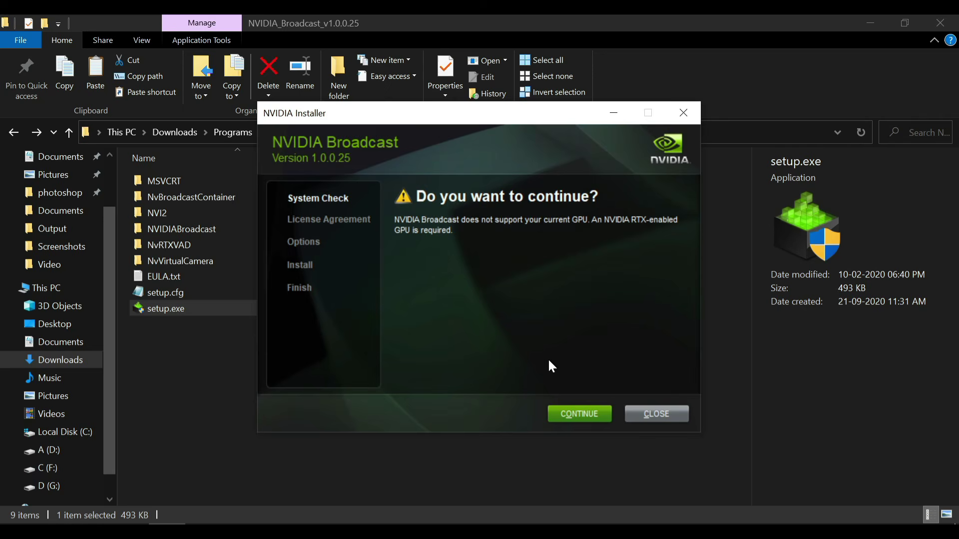
click(590, 412)
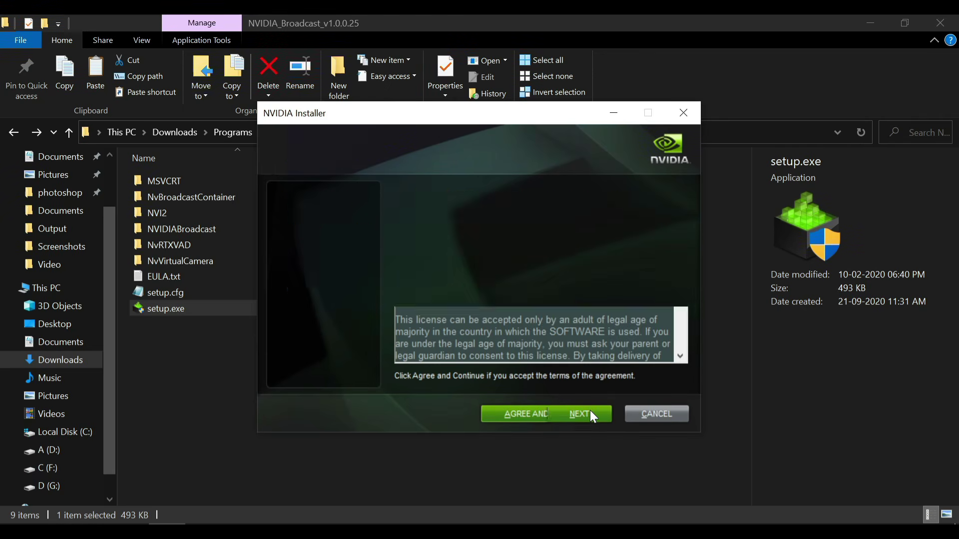
Accept the license agreement, install NVIDIA Broadcast with the Express (Recommended) option, and close the finished installer.
click(591, 415)
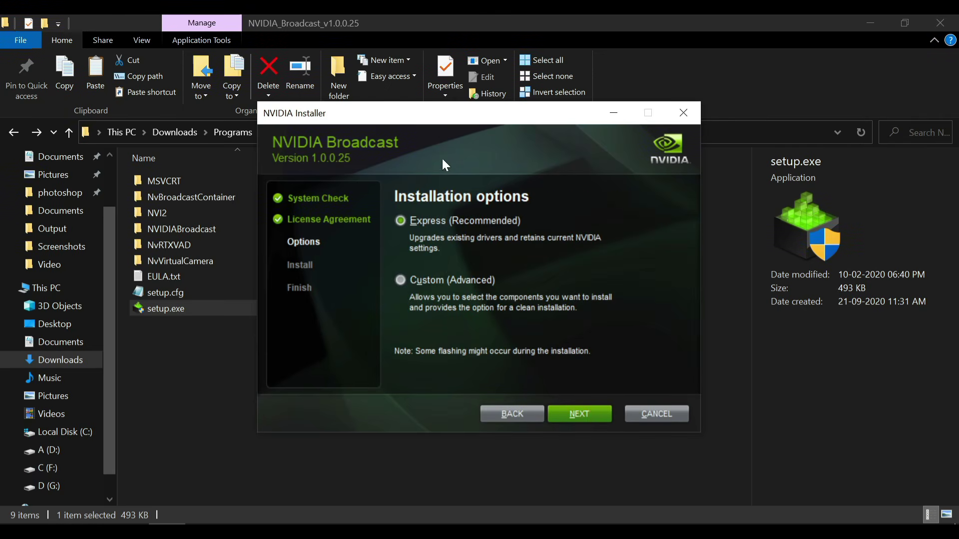
click(599, 415)
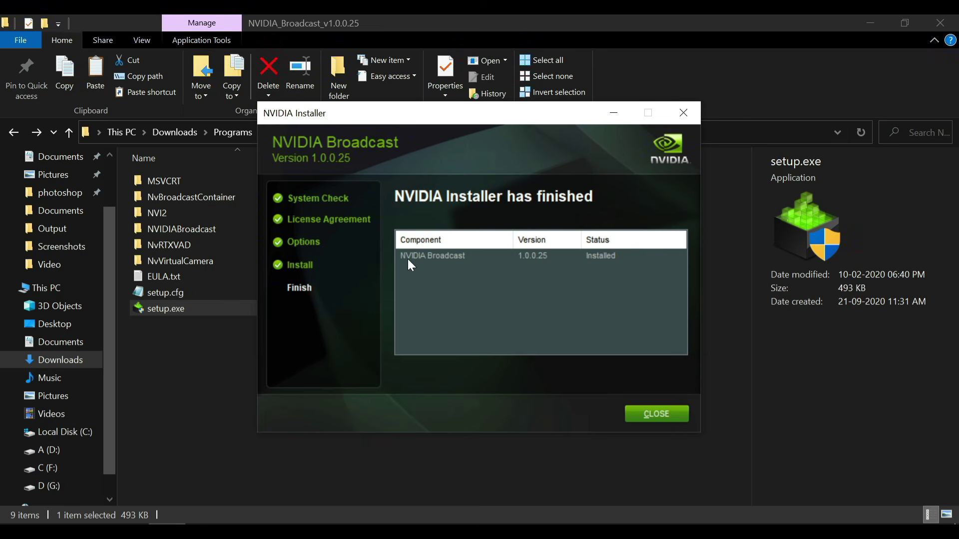
click(668, 415)
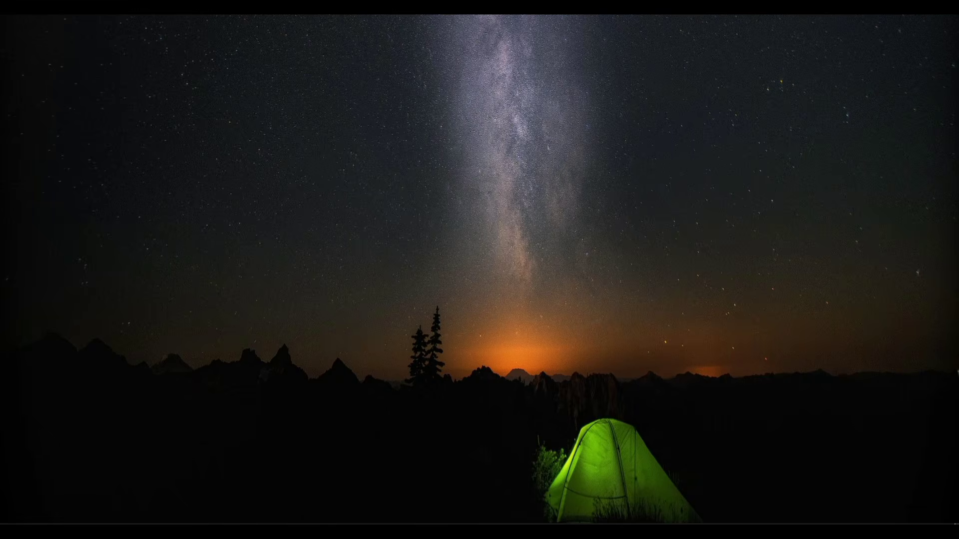
Search Windows for "nvidia bro" and launch the NVIDIA Broadcast app.
key(super)
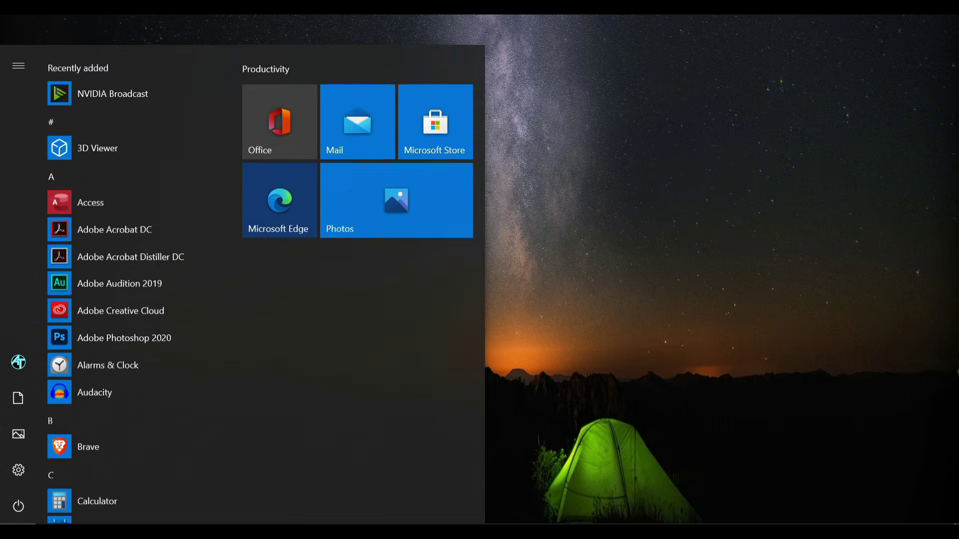
text(nvidia bro)
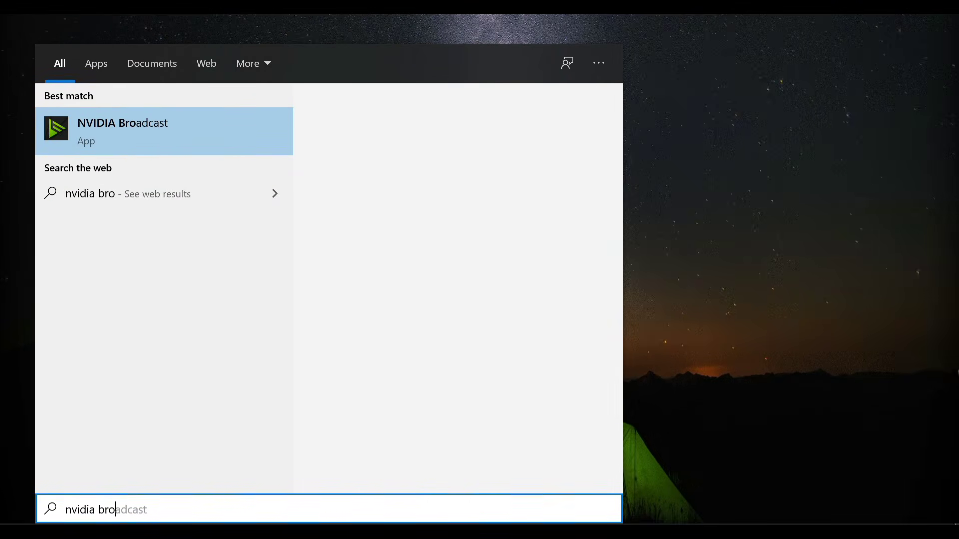
key(Return)
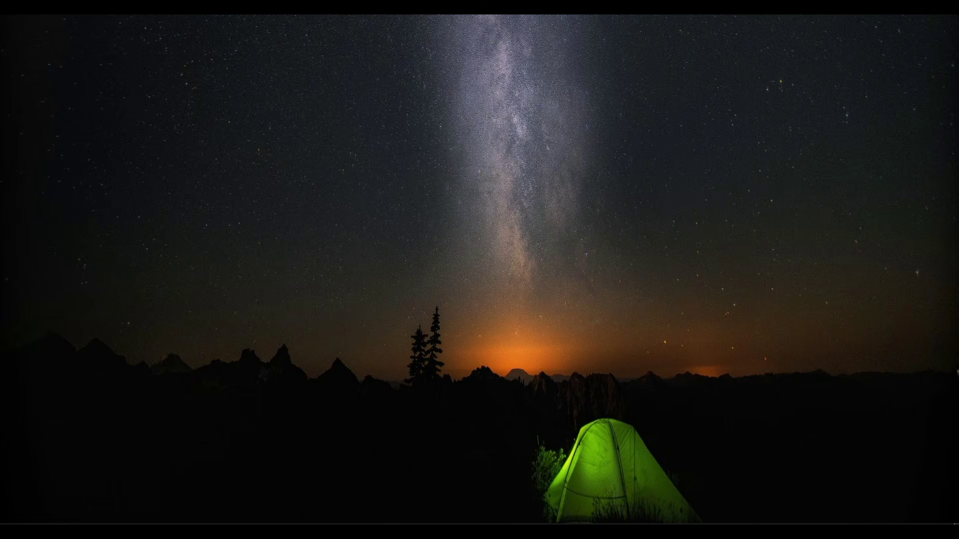